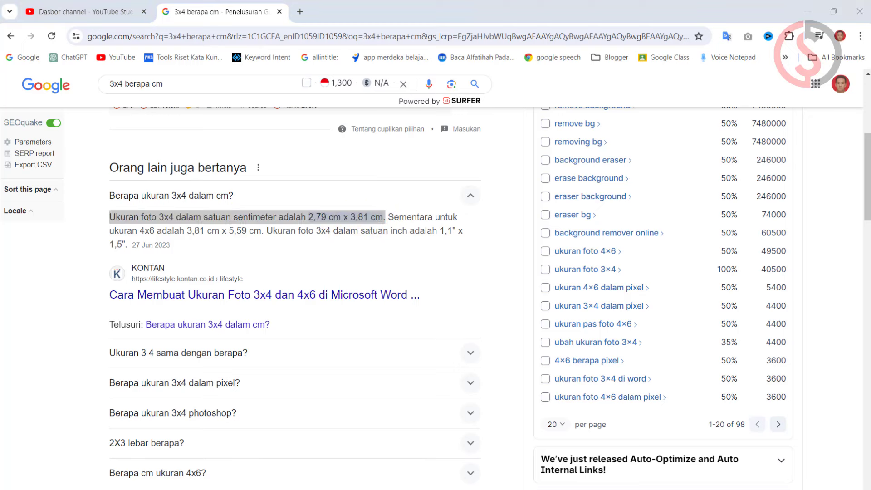
- Return to the Word document after confirming that 3x4 equals 2,79 × 3,81 cm
key("alt+Tab")
- Delete the existing photo from the table's top-left cell
left_click(377, 253)
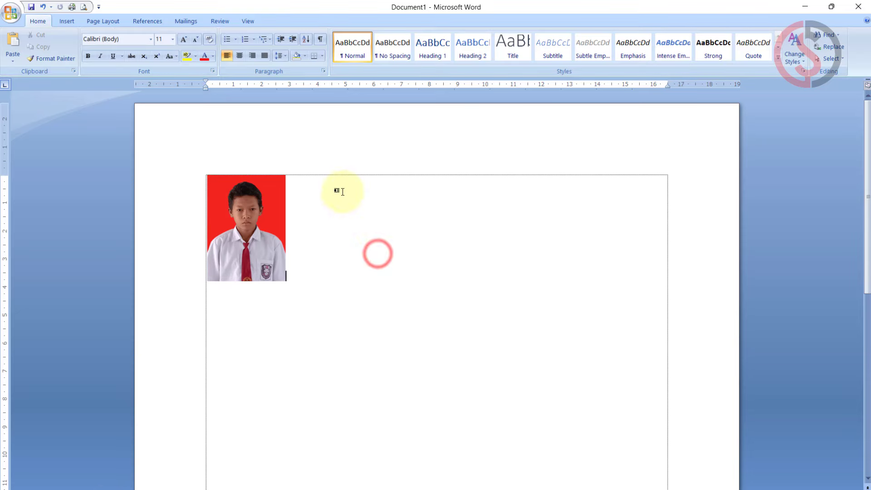
left_click(273, 240)
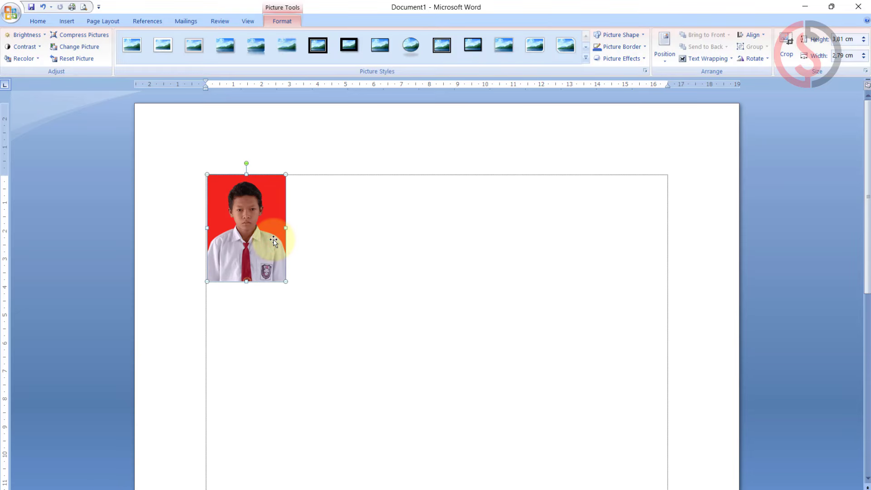
key("Delete")
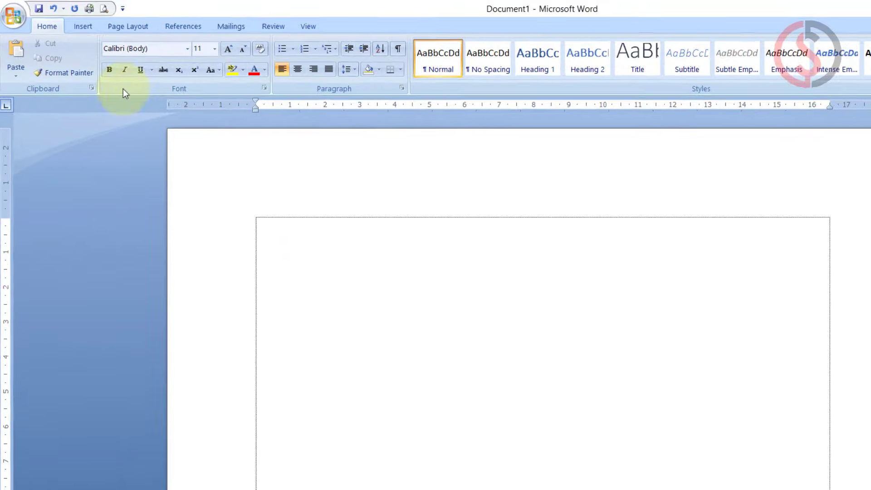
- Insert the picture Desain tanpa judul (27).png in its place and select it
left_click(68, 21)
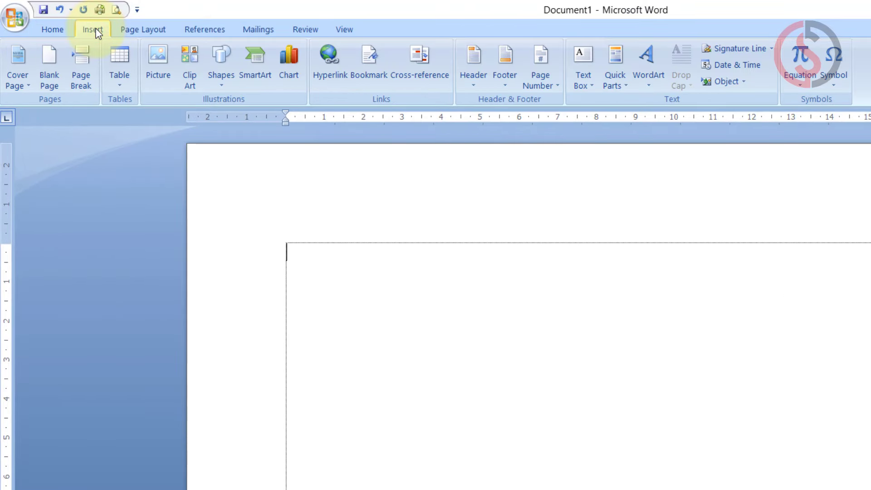
left_click(164, 46)
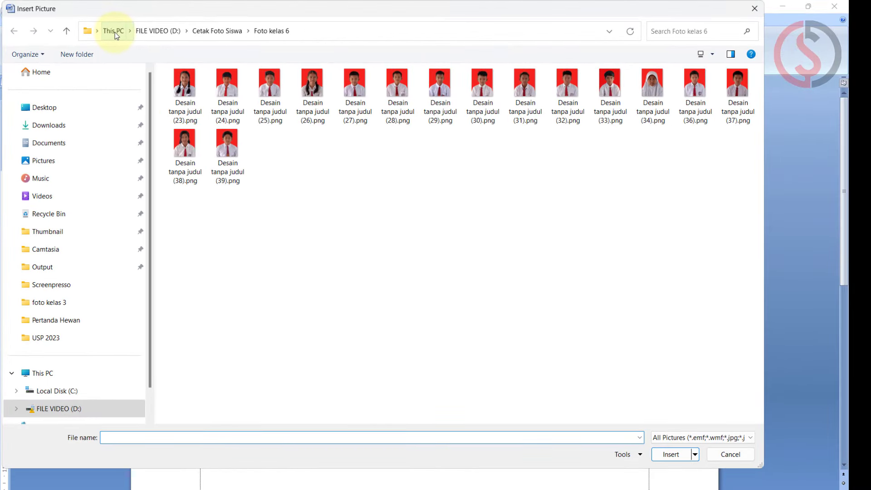
left_click(365, 90)
double_click(365, 90)
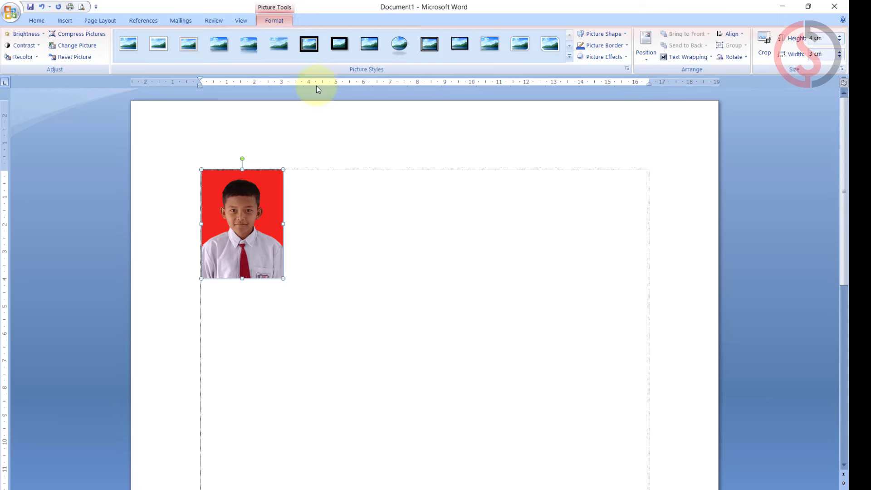
left_click(333, 219)
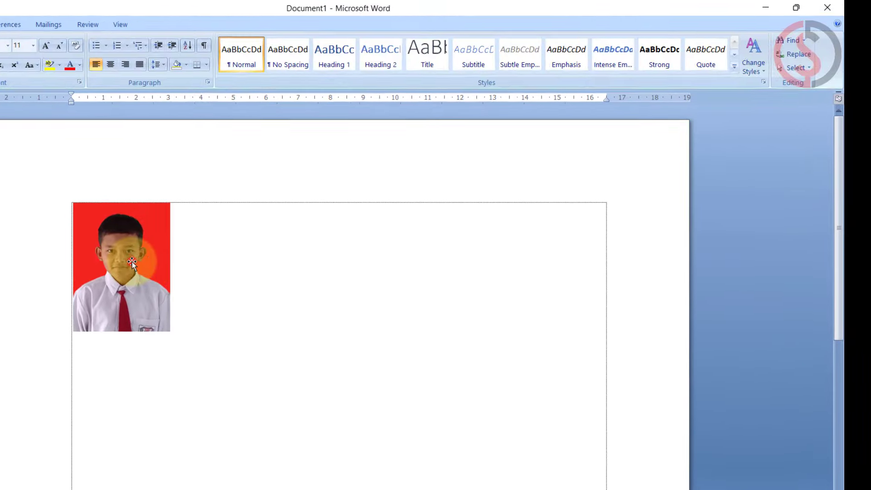
left_click(254, 223)
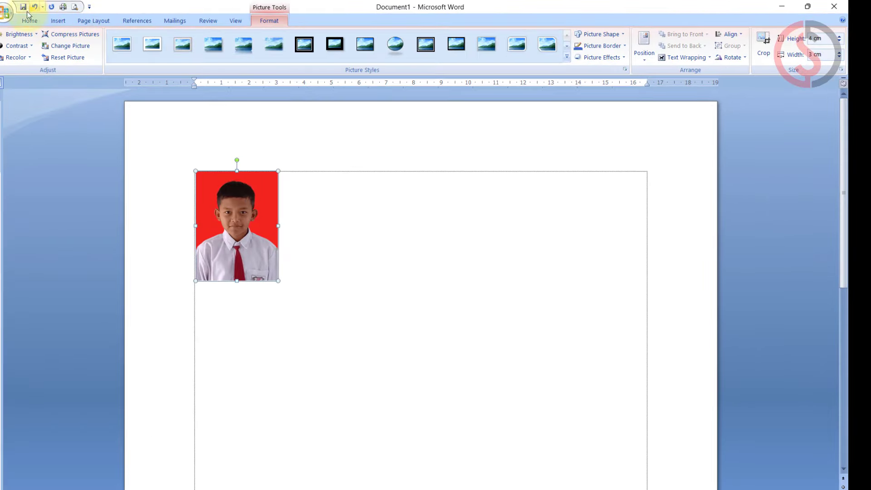
- In Word Options > Advanced, set 'Show measurements in units of' to Centimeters
left_click(3, 13)
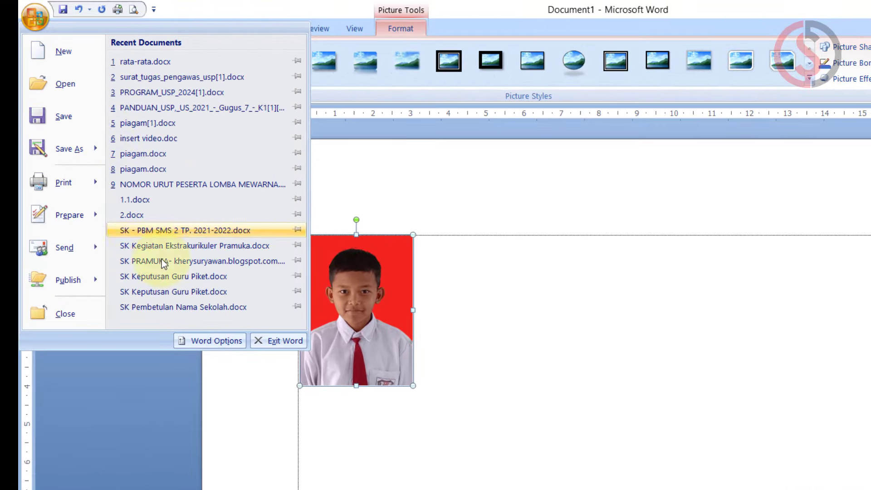
left_click(195, 340)
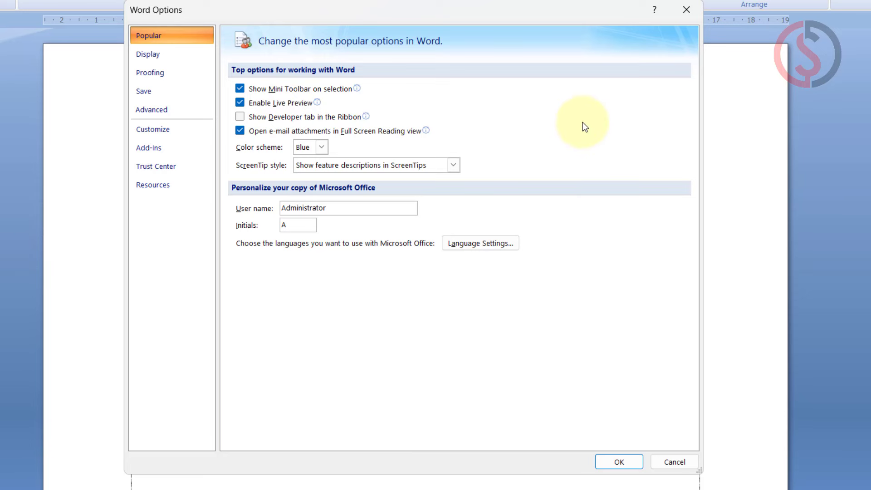
left_click(159, 114)
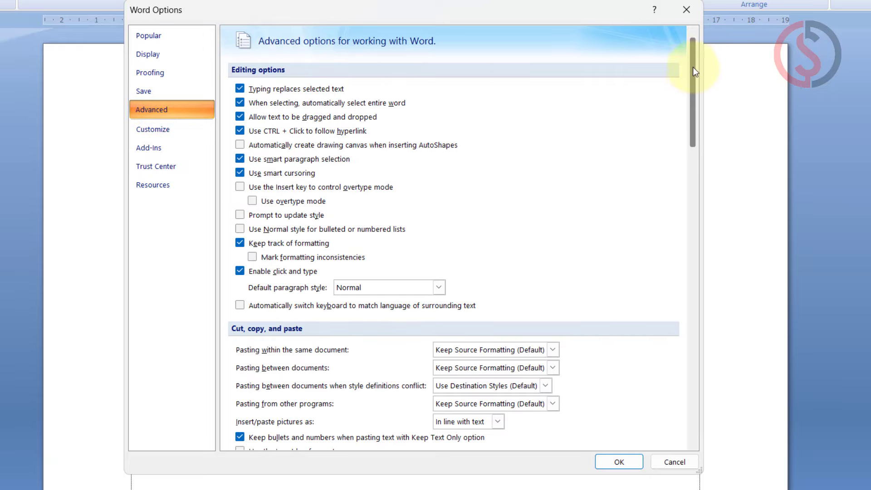
left_click_drag(693, 59, 680, 219)
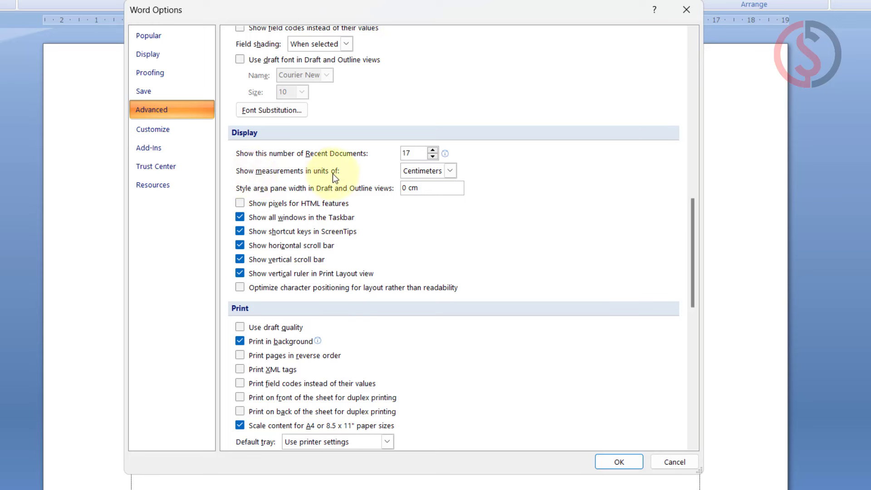
left_click(451, 171)
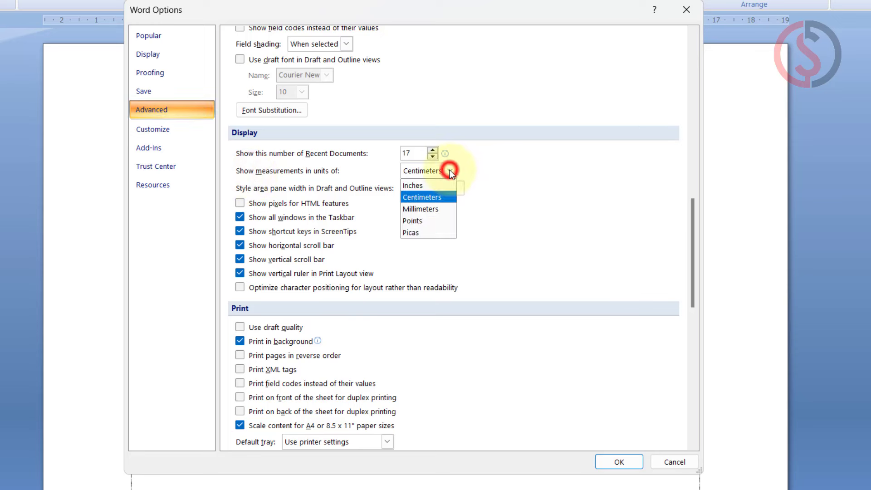
left_click(434, 197)
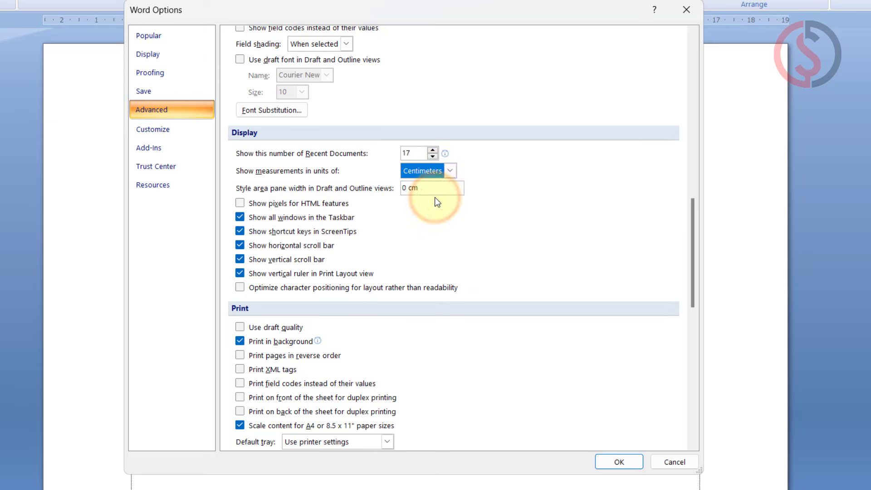
left_click(622, 461)
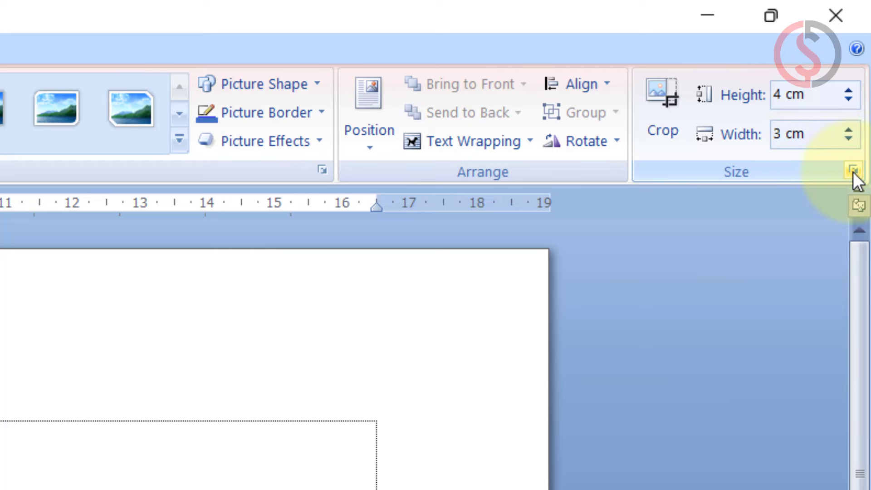
- Unlock the photo's aspect ratio and set its height to 3,81 cm
left_click(853, 170)
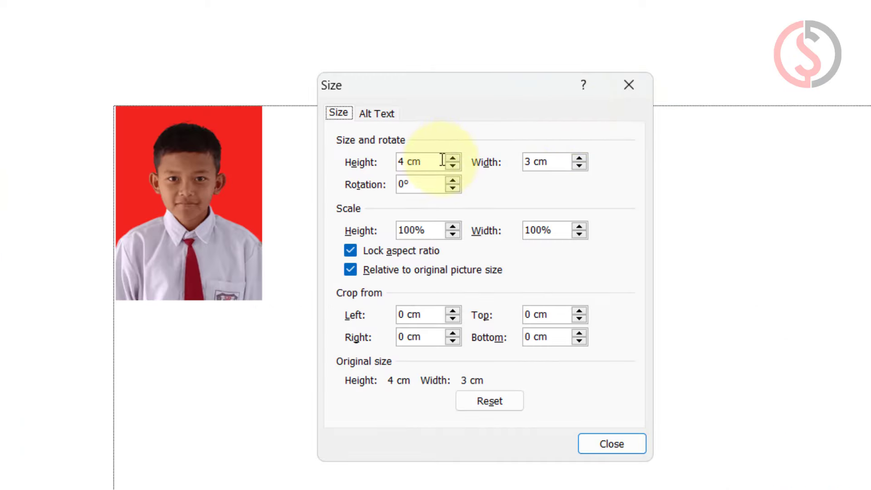
left_click(350, 251)
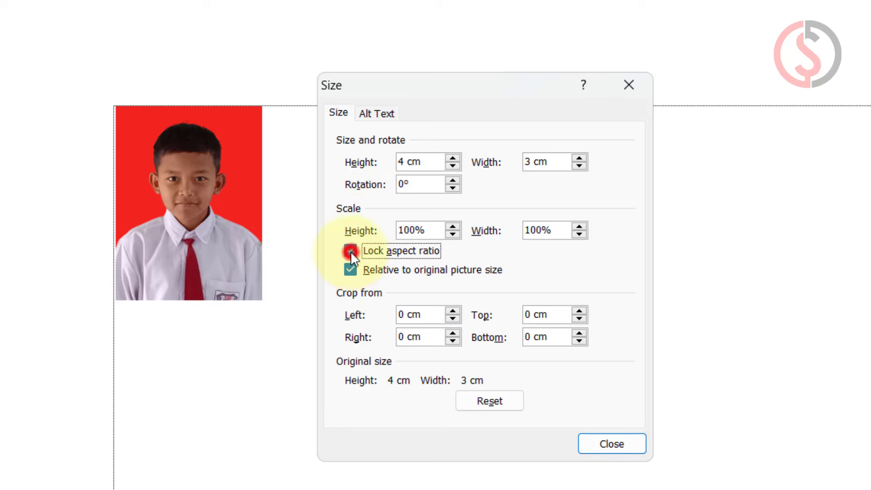
left_click(350, 269)
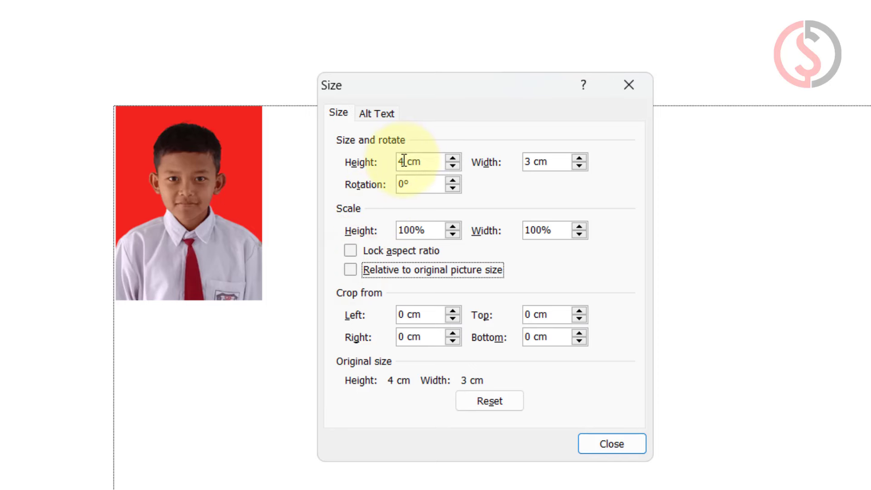
left_click_drag(404, 161, 397, 164)
type("3")
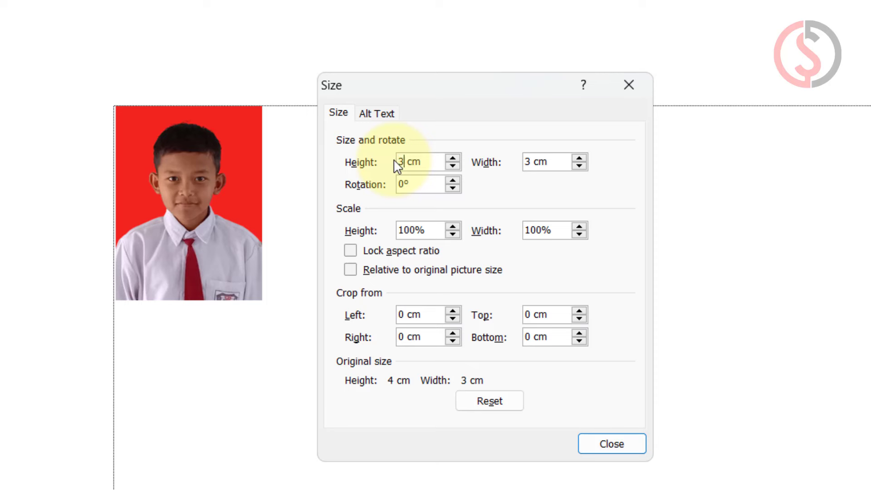
type(",81")
left_click(528, 162)
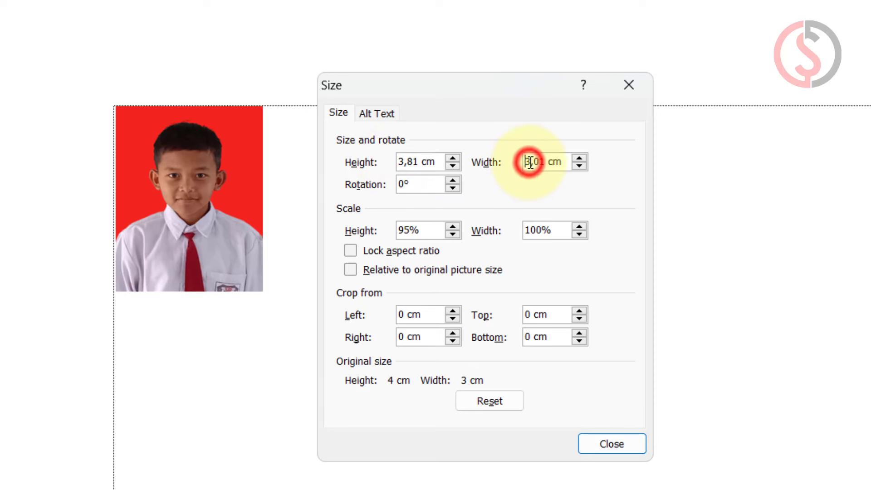
- Set the photo's width to 2,79 cm and close the Size dialog
type(",01")
left_click_drag(546, 161, 511, 162)
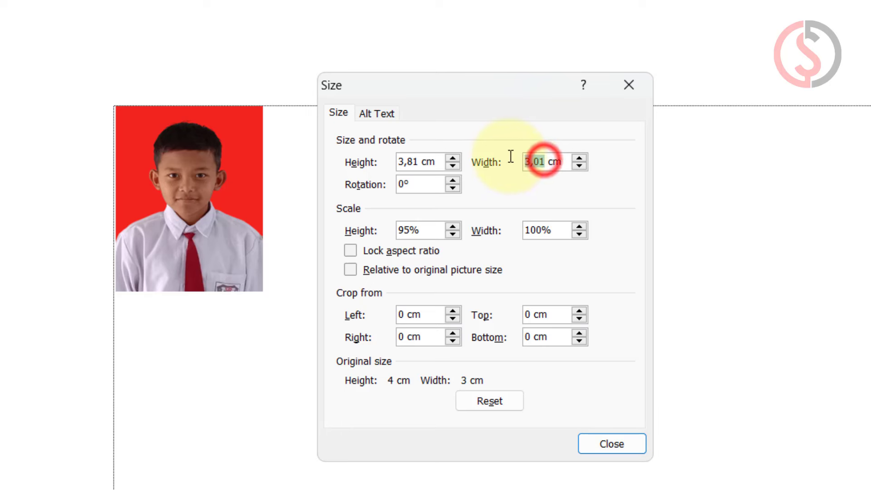
type("2")
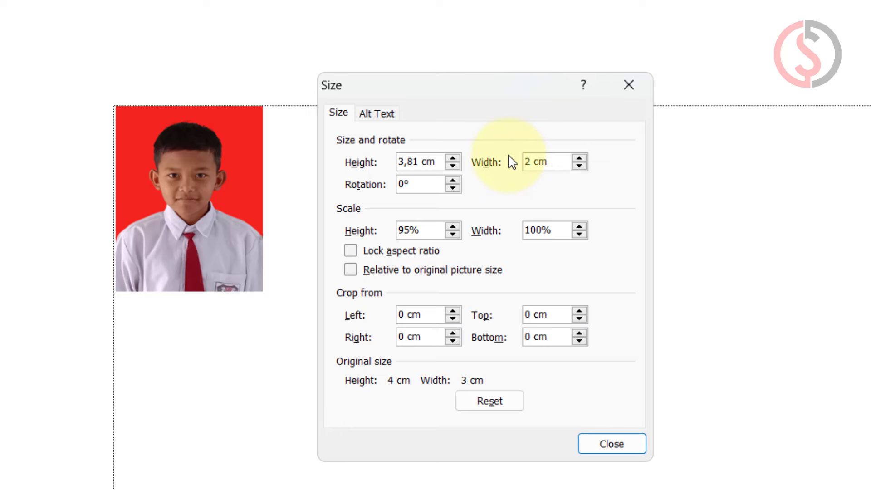
type(",79")
left_click(558, 152)
left_click(643, 107)
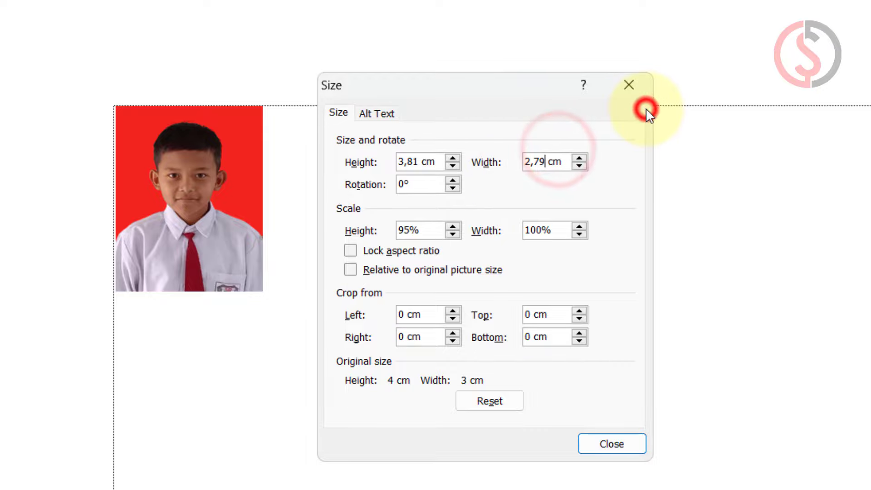
left_click(757, 163)
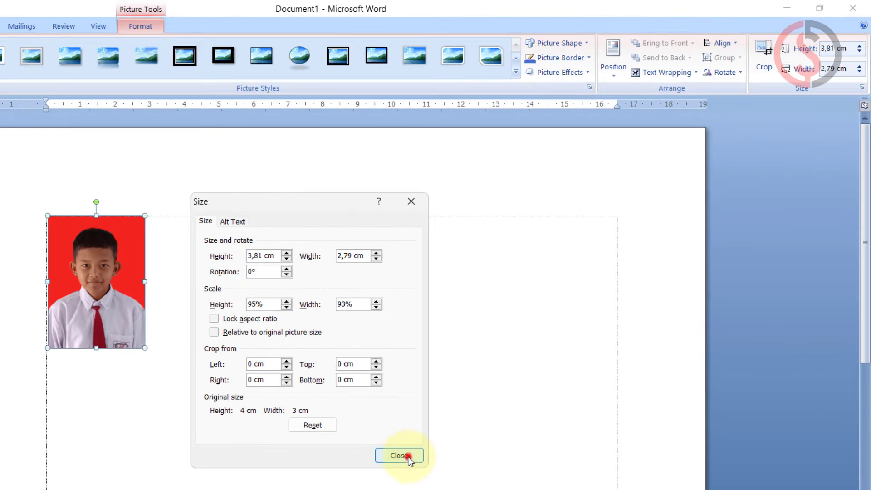
left_click(408, 456)
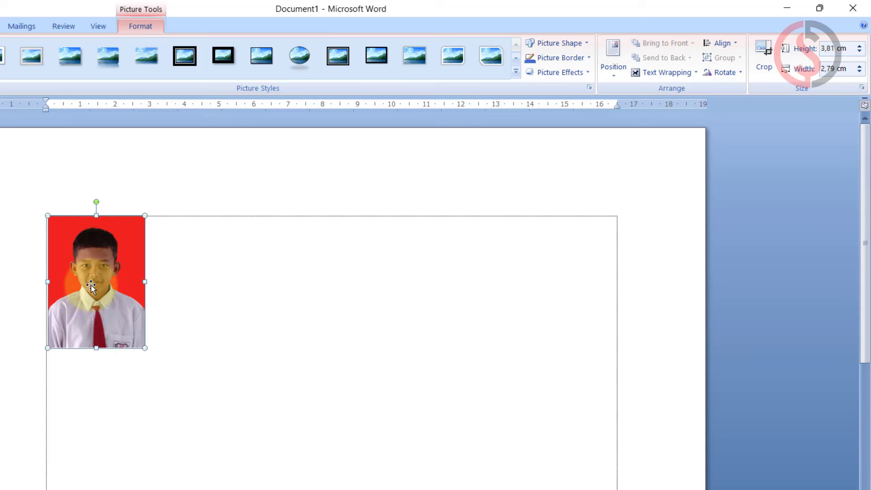
- Cut the photo, insert a 3x3 table, and paste the photo into all its cells
right_click(88, 263)
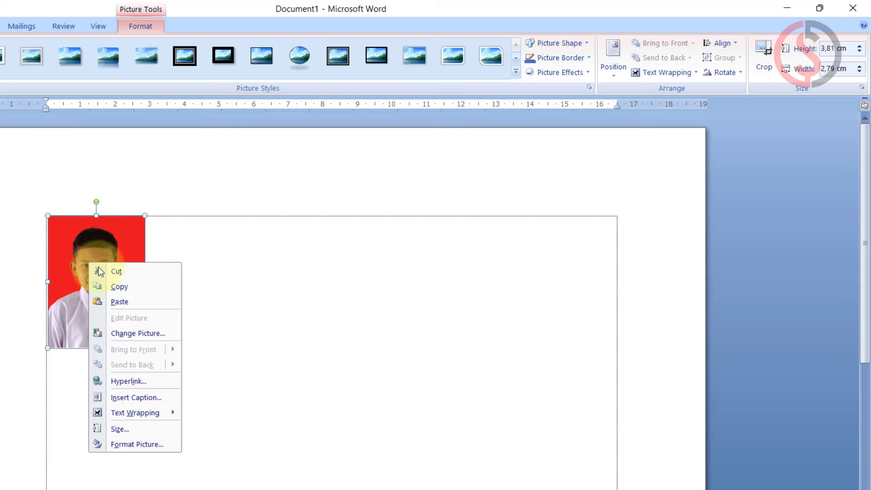
left_click(116, 271)
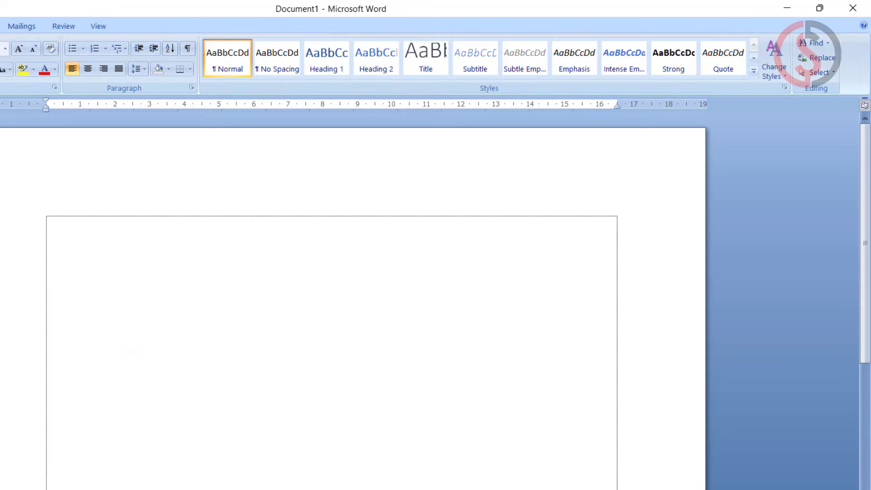
left_click(70, 27)
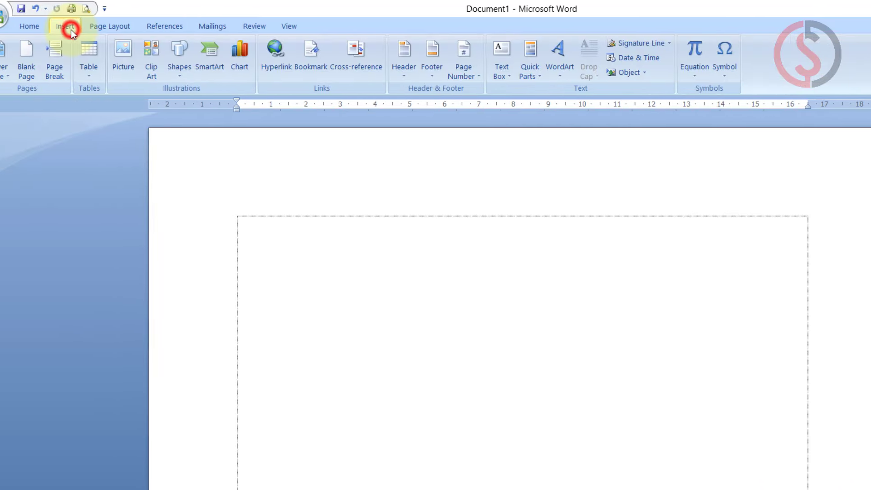
left_click(91, 72)
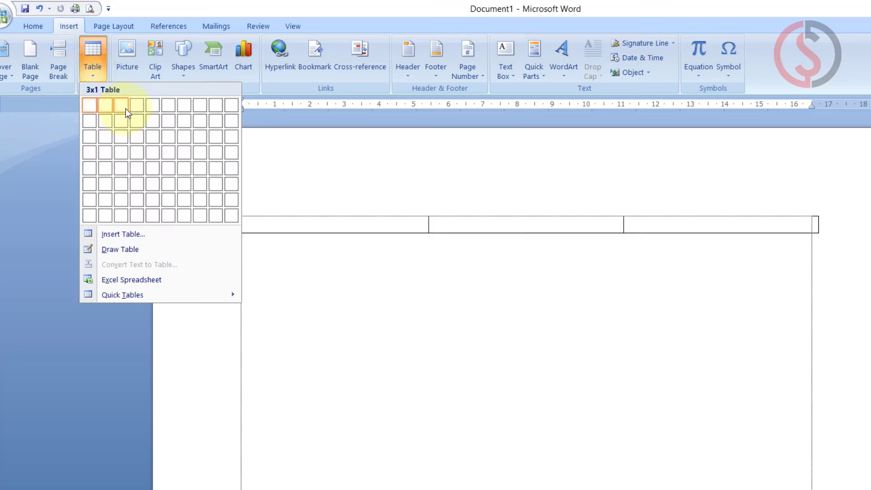
left_click(124, 135)
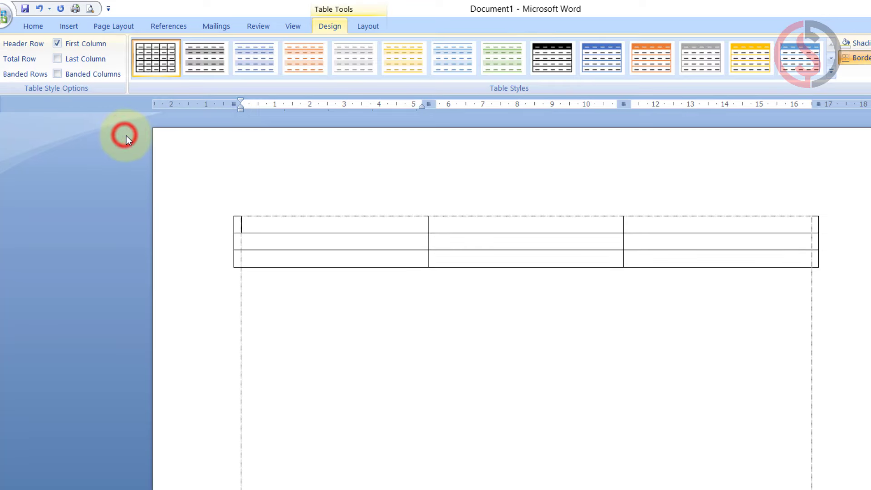
mouse_move(241, 221)
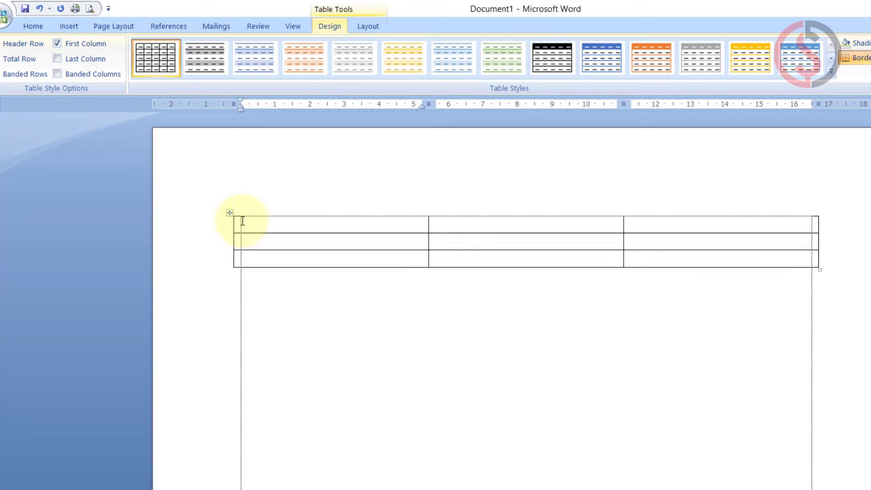
left_click(230, 214)
right_click(261, 224)
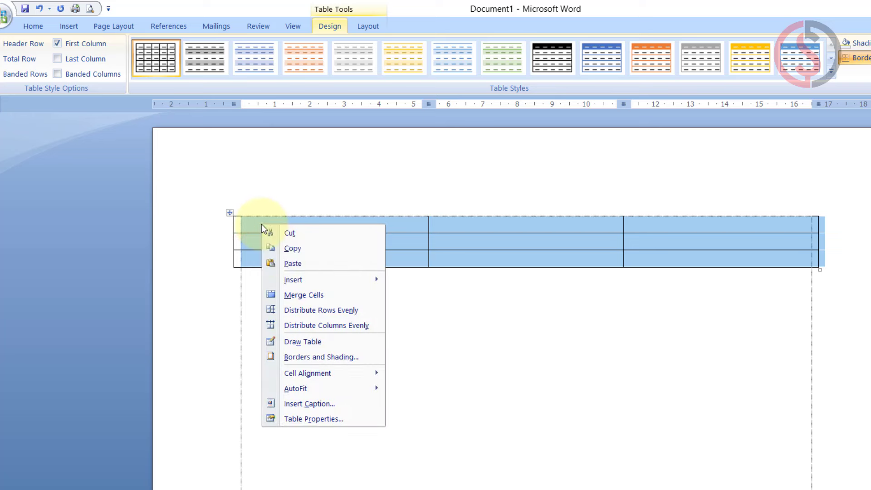
left_click(282, 262)
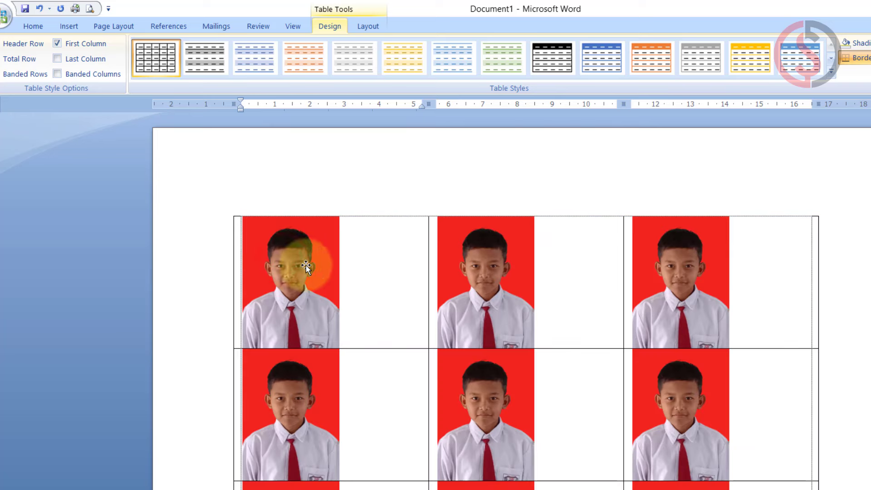
- Make all three table columns 3,3 cm wide and centre the photos in their cells
left_click(395, 218)
left_click(604, 218, "shift")
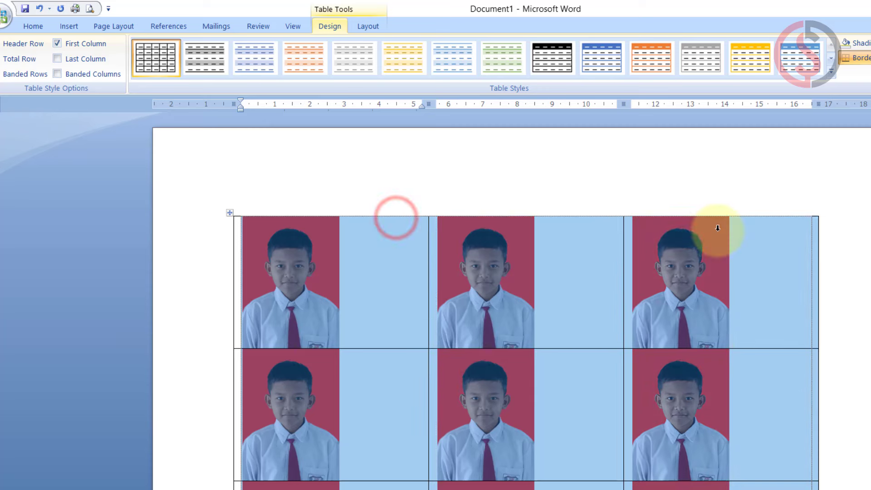
left_click(367, 28)
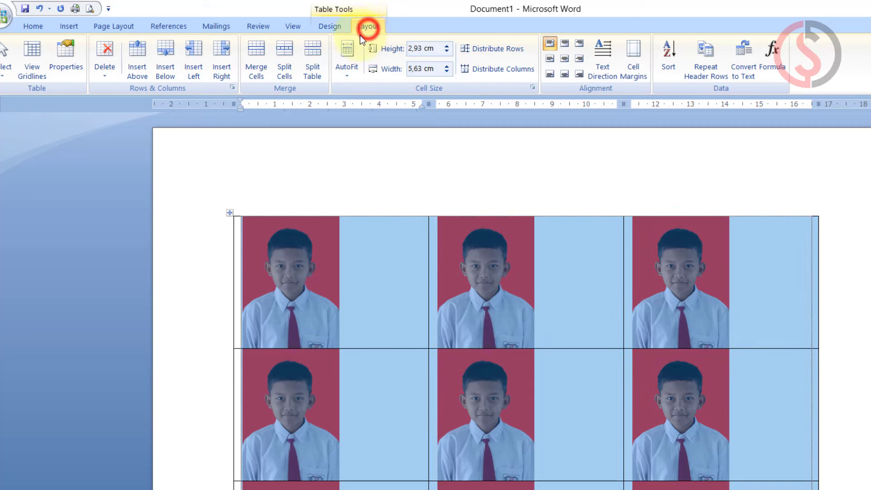
left_click(447, 71)
left_click(447, 71)
left_click(447, 71)
type("3,3")
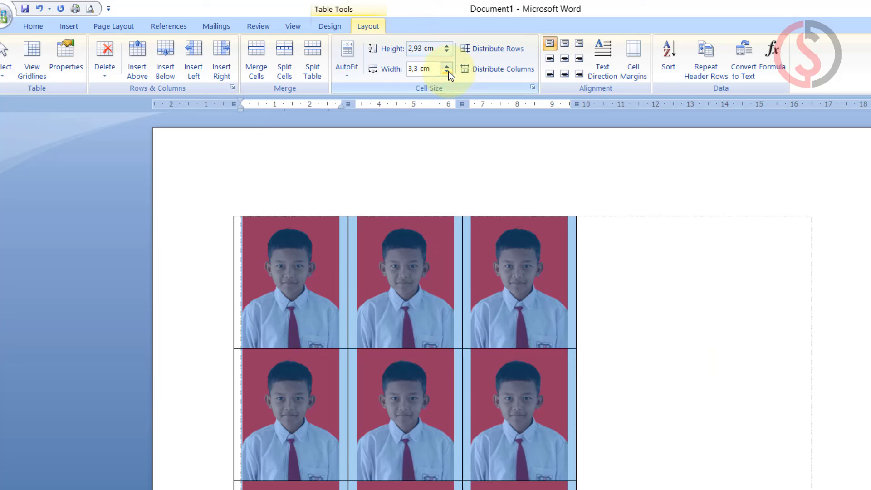
left_click(566, 62)
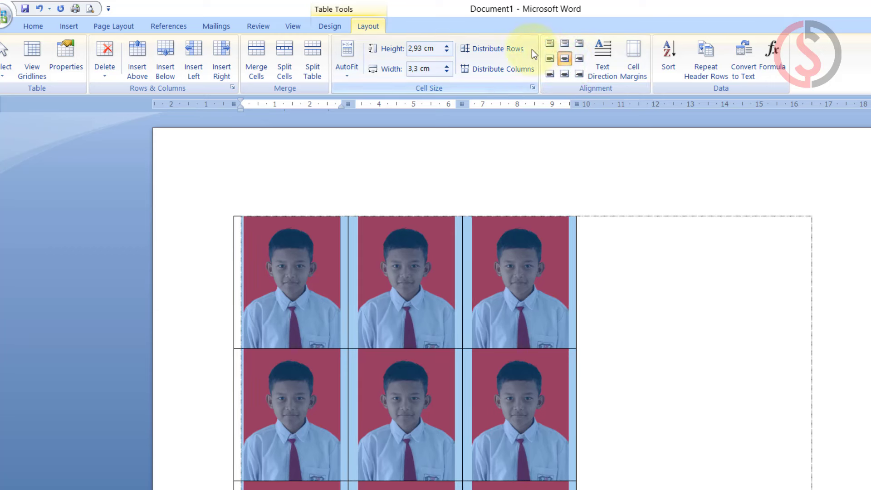
- Raise the table row height to 4,1 cm
left_click(448, 46)
left_click(448, 46)
left_click(448, 46)
left_click(448, 46)
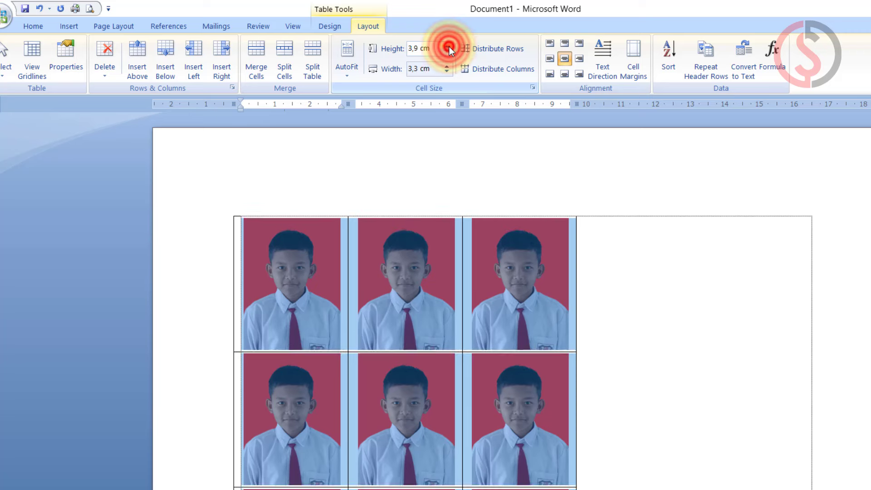
left_click(447, 46)
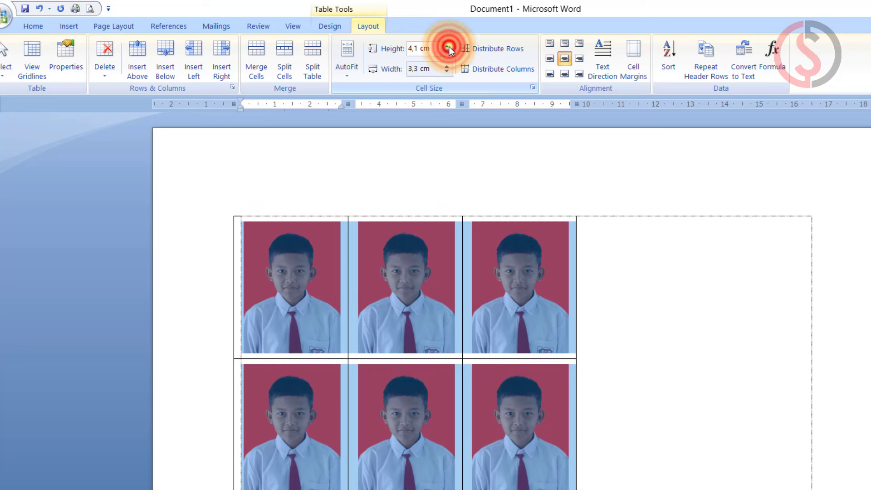
left_click(412, 295)
- Replace the top middle photo with Desain tanpa judul (24).png using Change Picture
right_click(412, 295)
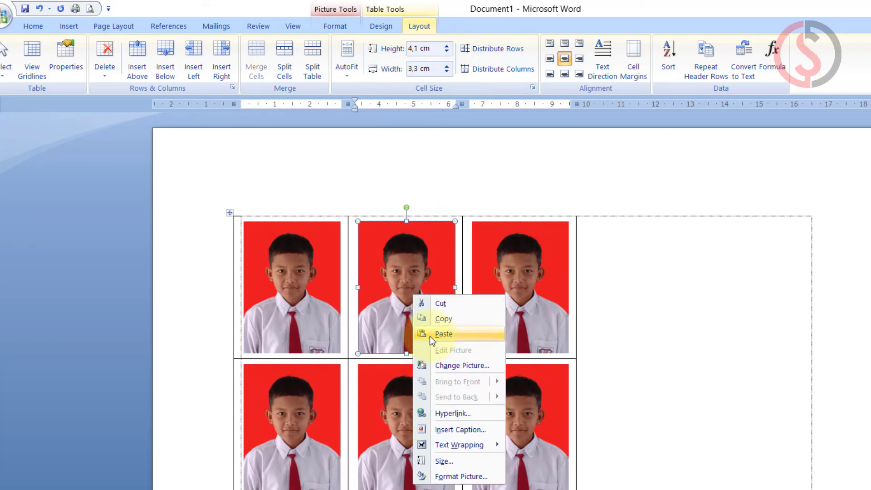
left_click(439, 365)
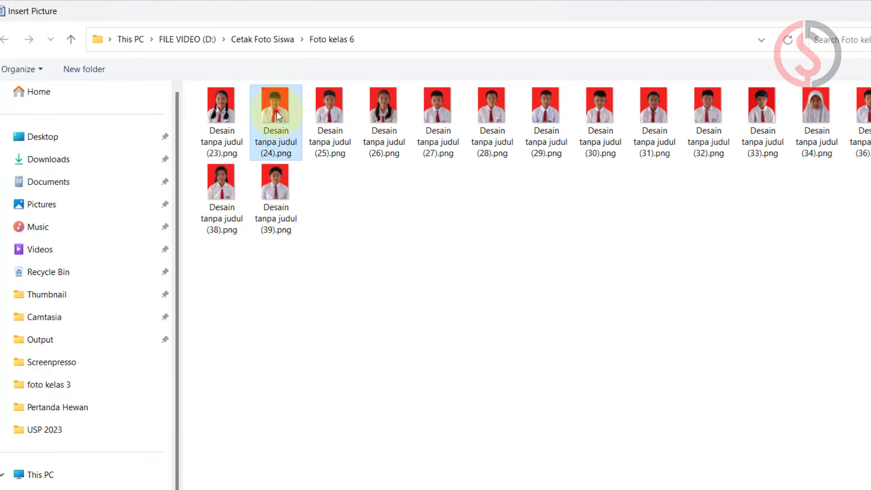
double_click(276, 110)
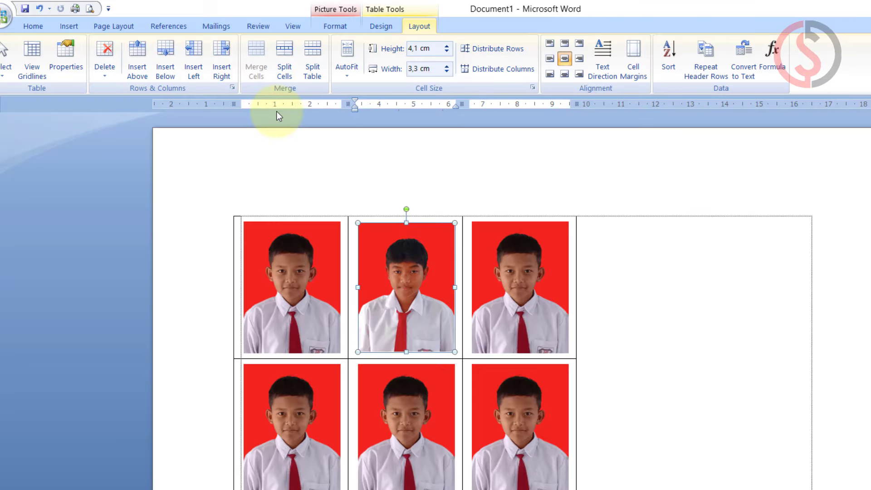
left_click(404, 279)
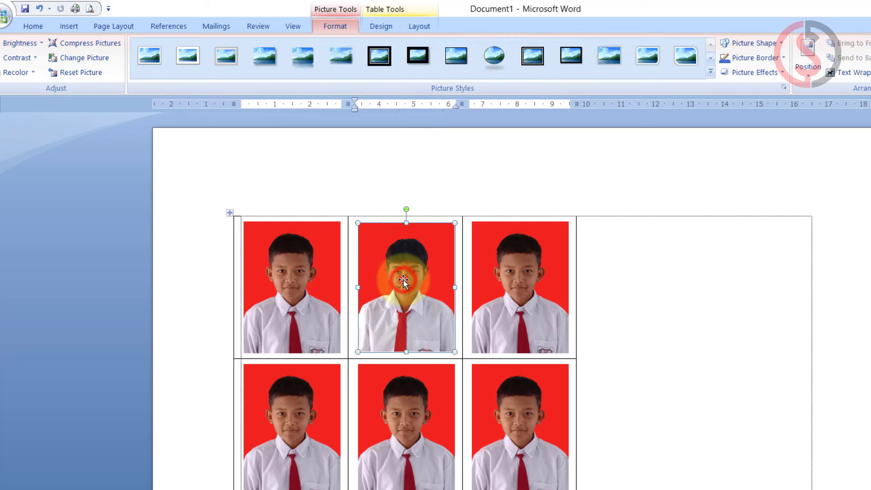